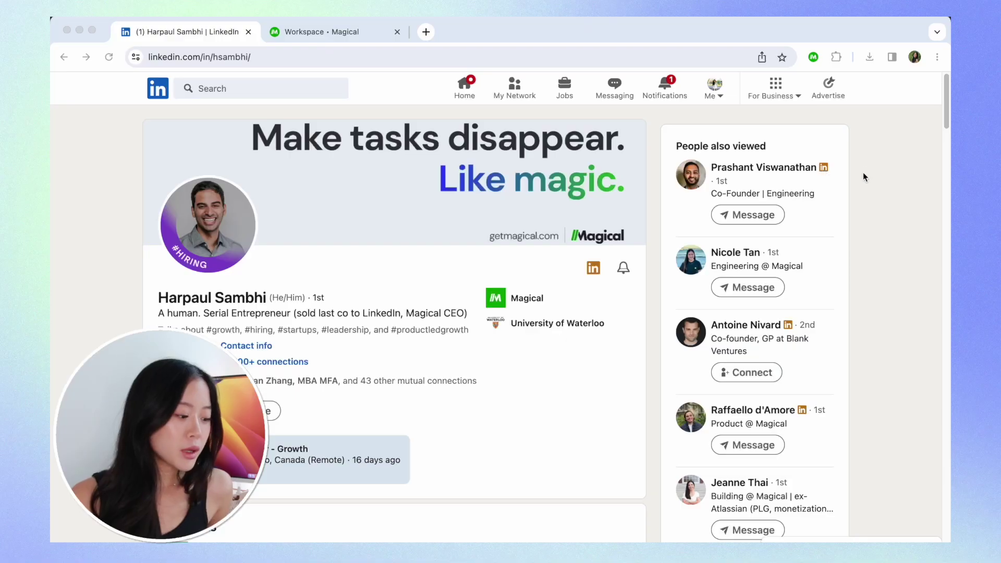
Scroll down the starting LinkedIn profile, with the Magical workspace tab open beside it.
scroll(863, 172, "down", 1)
Open the People also viewed and People you may know profiles in new tabs.
triple_click(774, 137)
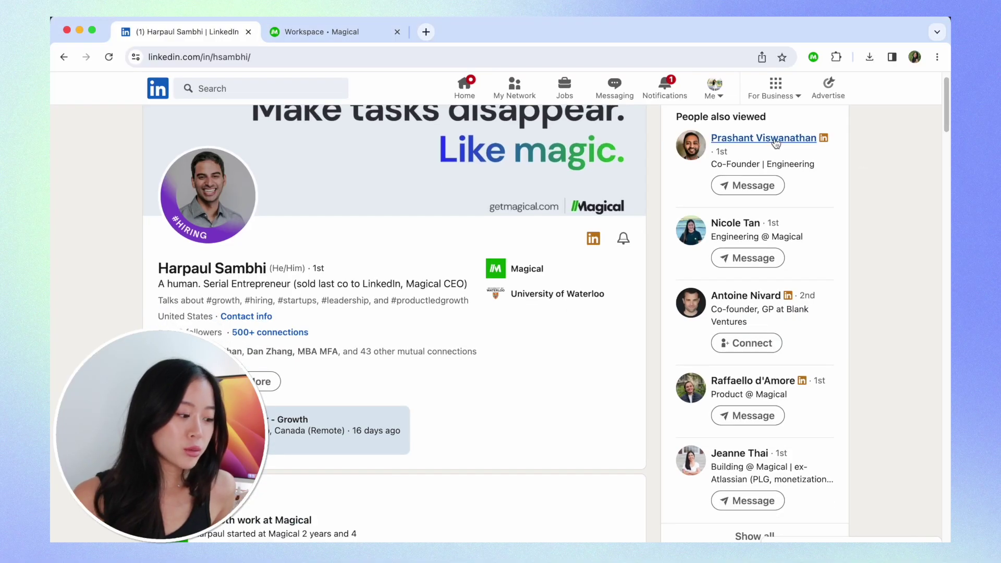
right_click(775, 138)
key("Escape")
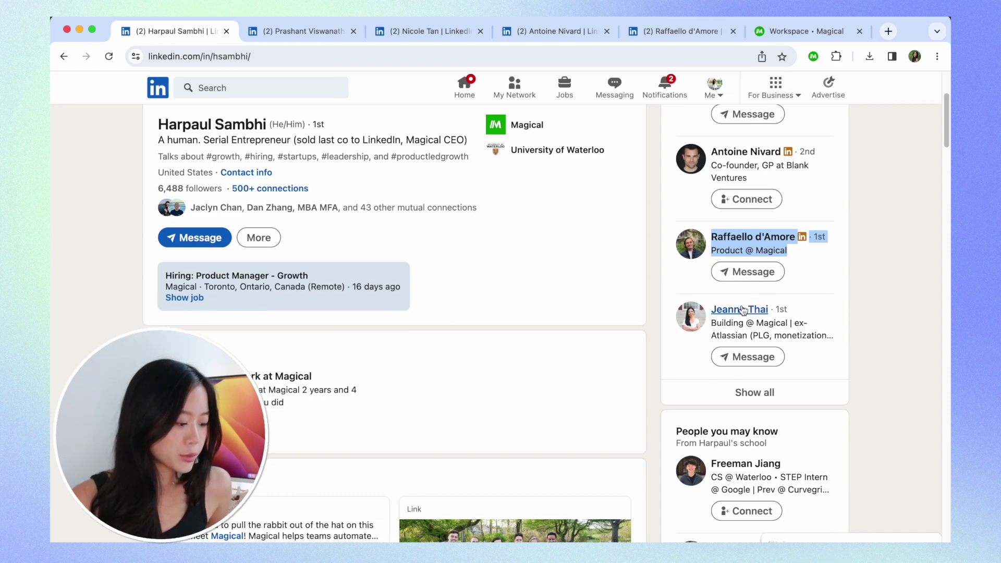
right_click(743, 310)
left_click(733, 308)
scroll(746, 365, "down", 5)
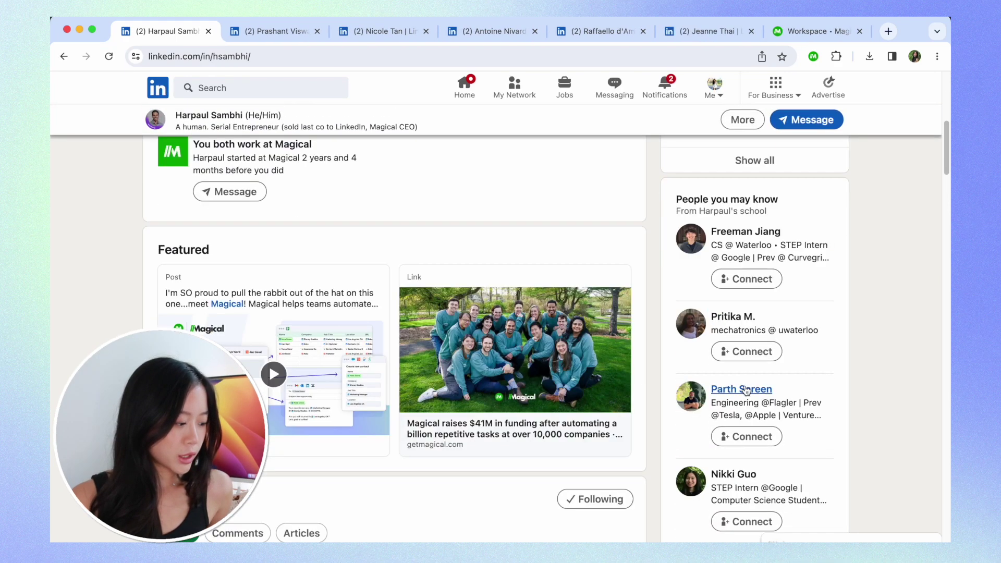
right_click(747, 390)
left_click(724, 311)
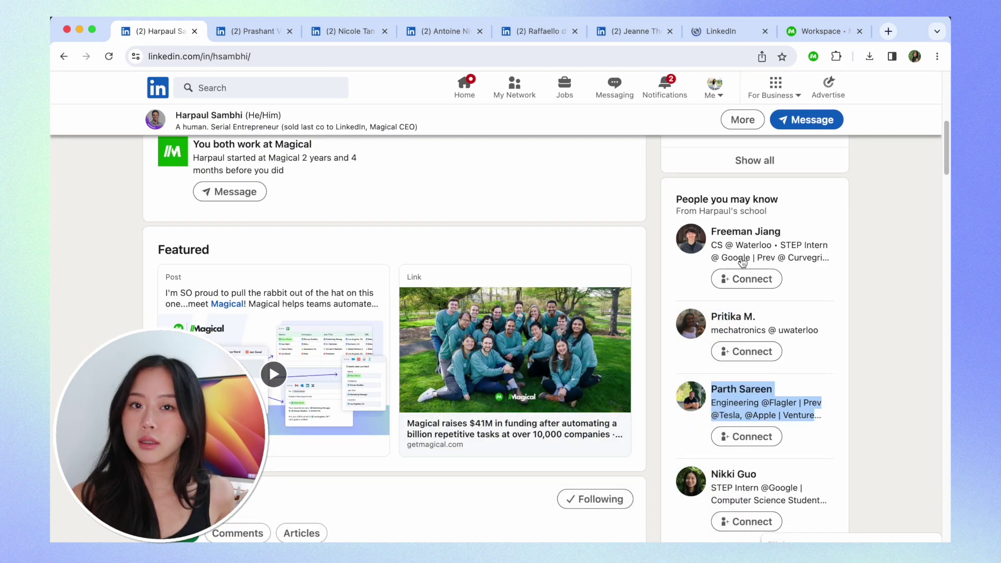
scroll(740, 277, "down", 3)
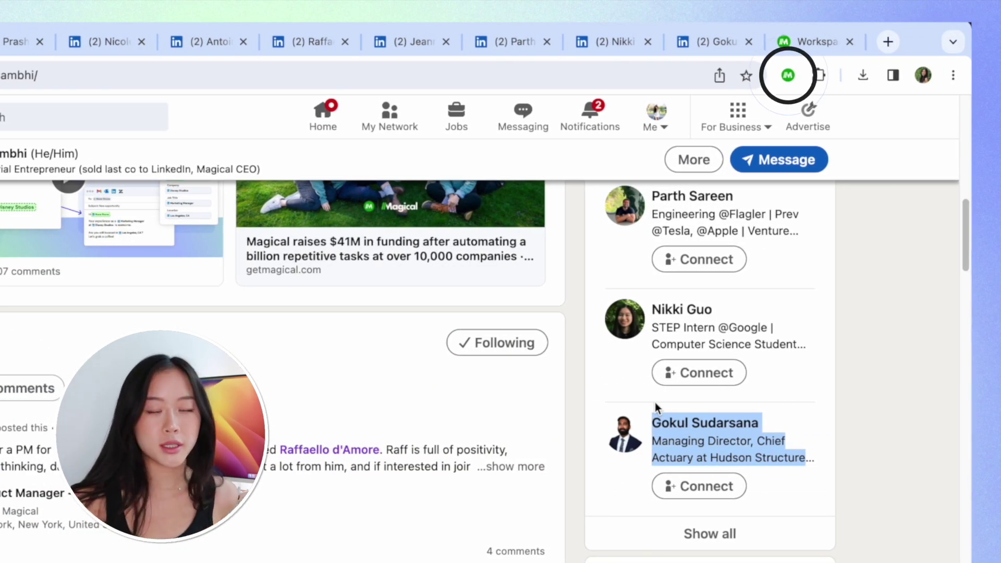
Show Magical's Transfers list of company, job title, location, school and URL fields.
scroll(559, 389, "up", 15)
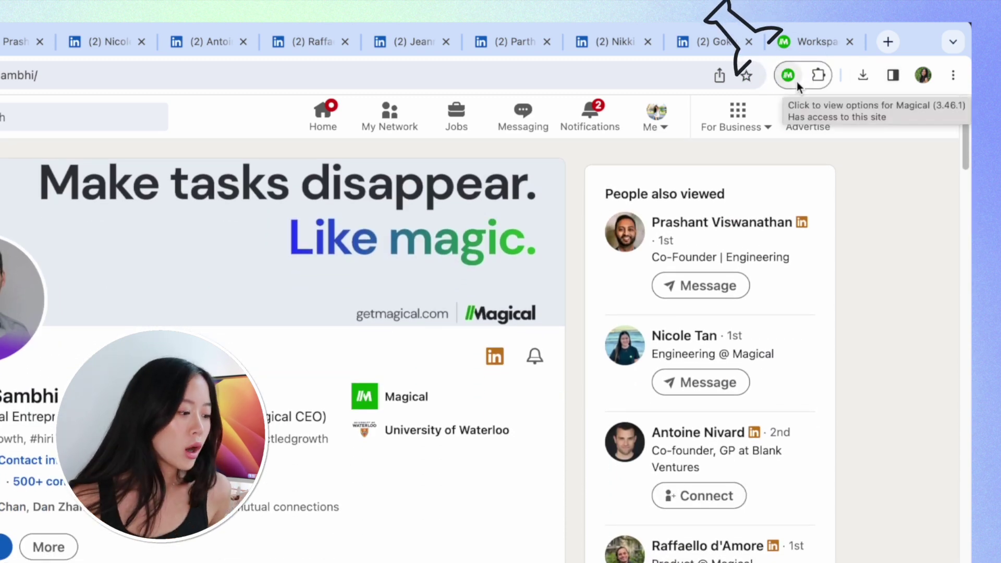
left_click(797, 81)
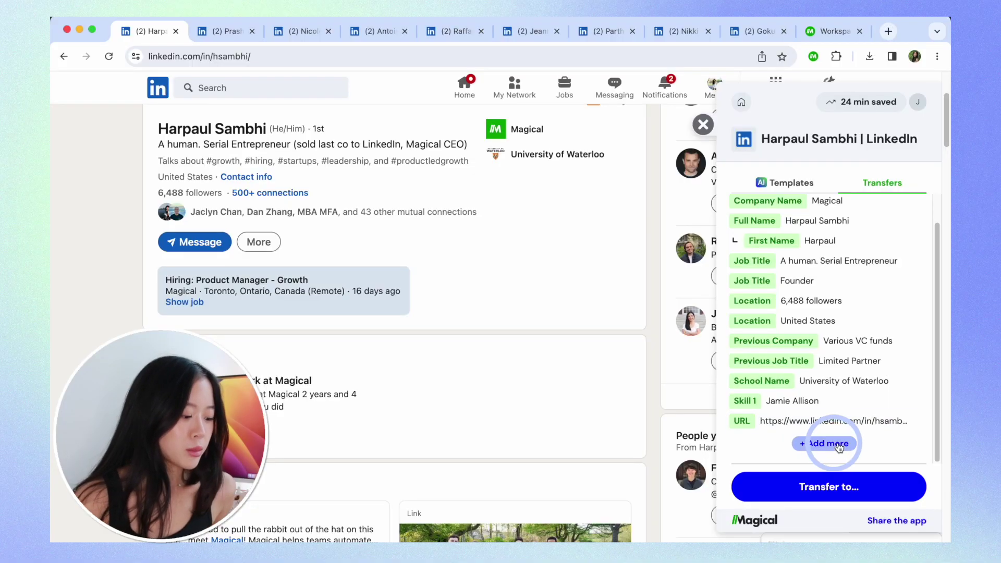
Capture the page's 6,488 followers count as a Followers field in Magical.
left_click(837, 443)
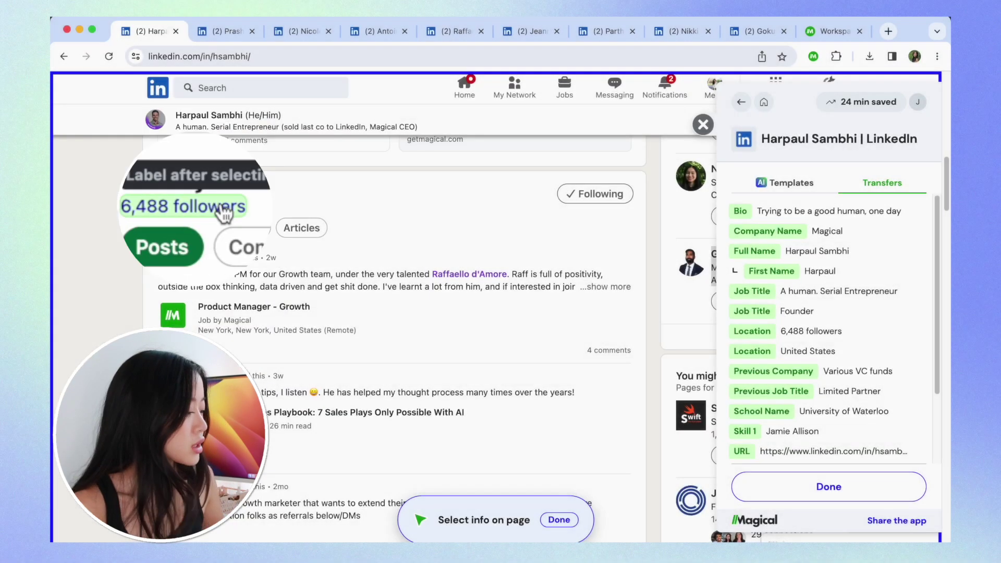
left_click(208, 210)
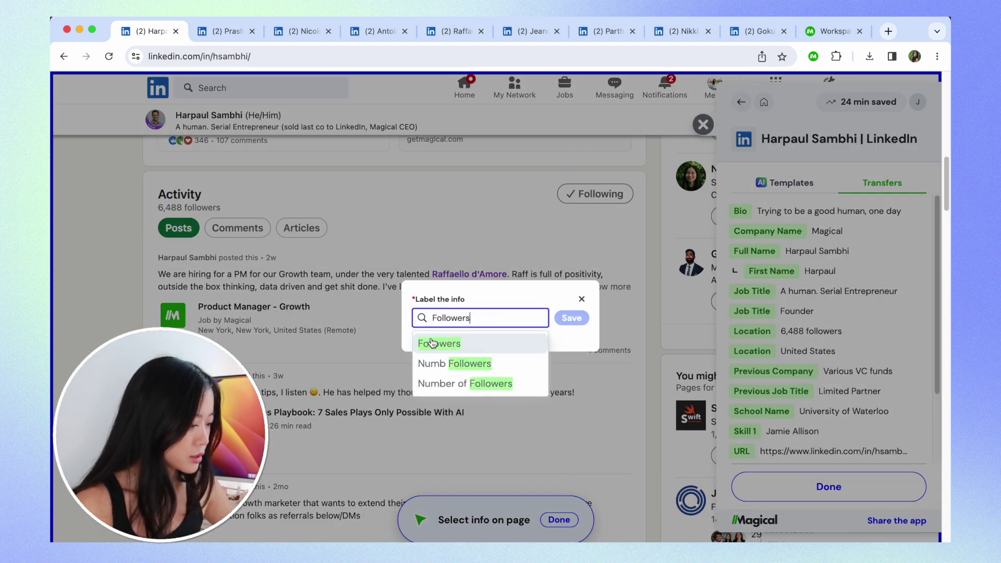
left_click(431, 343)
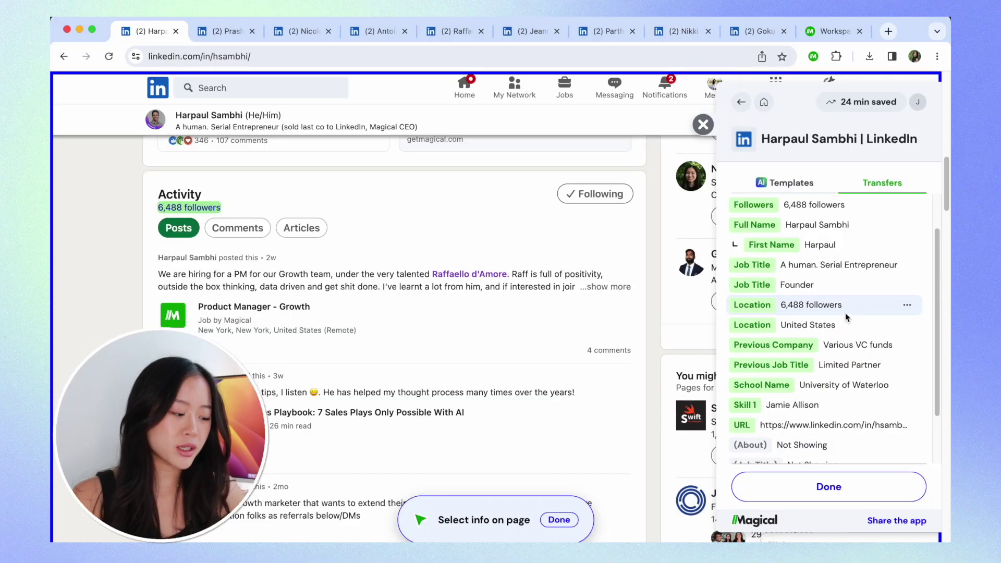
scroll(846, 312, "up", 2)
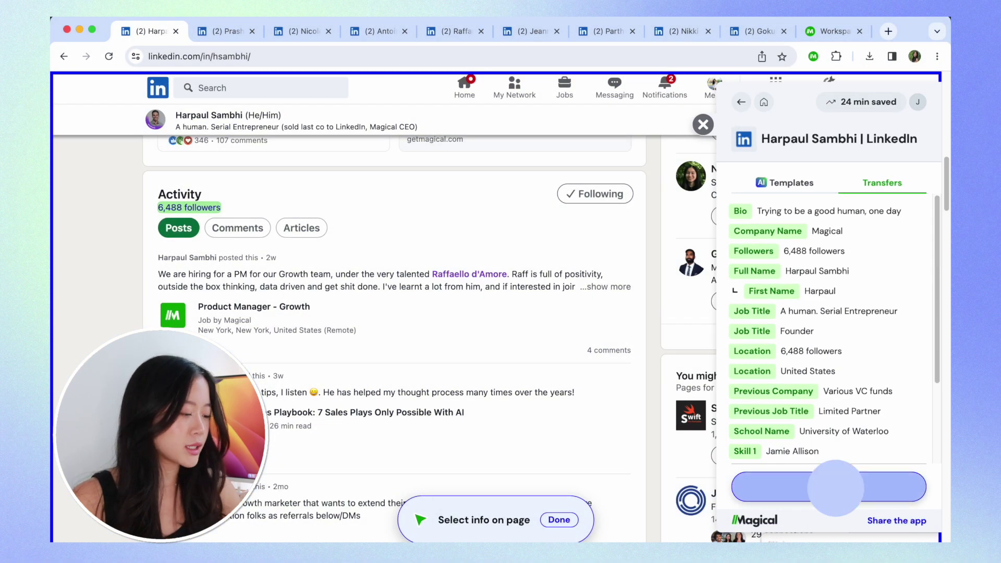
left_click(836, 488)
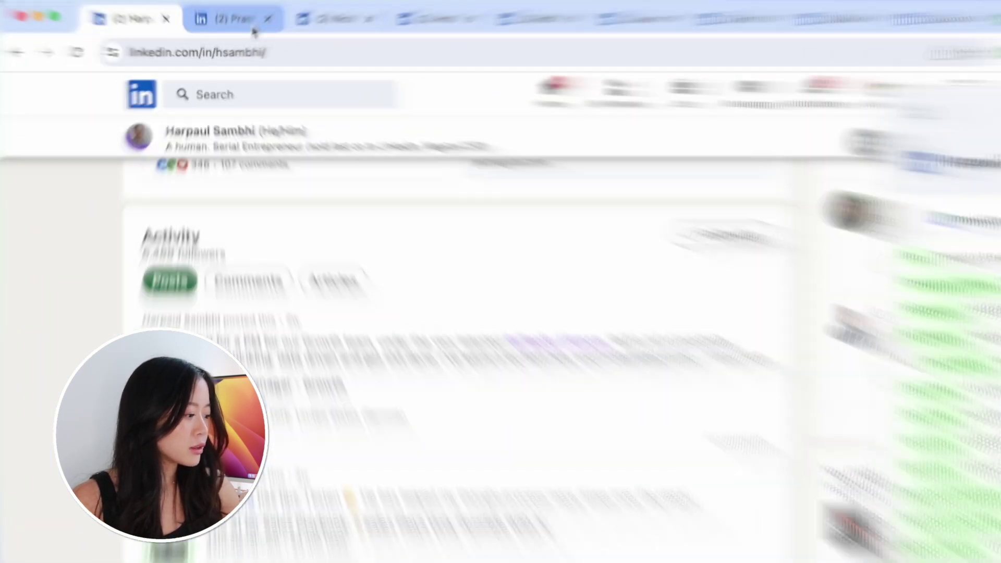
Load the second through fifth LinkedIn profile tabs.
left_click(216, 33)
left_click(292, 31)
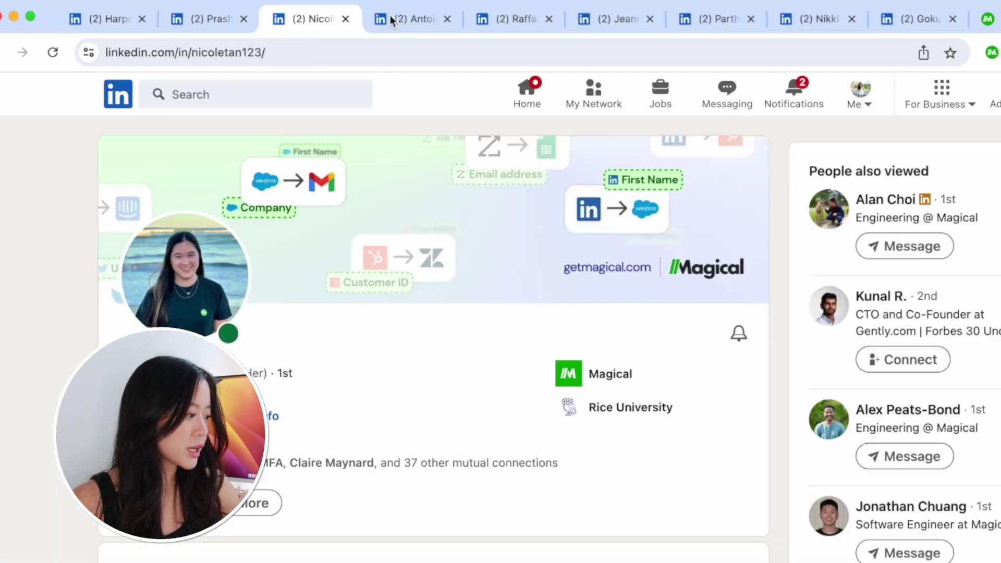
left_click(383, 14)
left_click(508, 20)
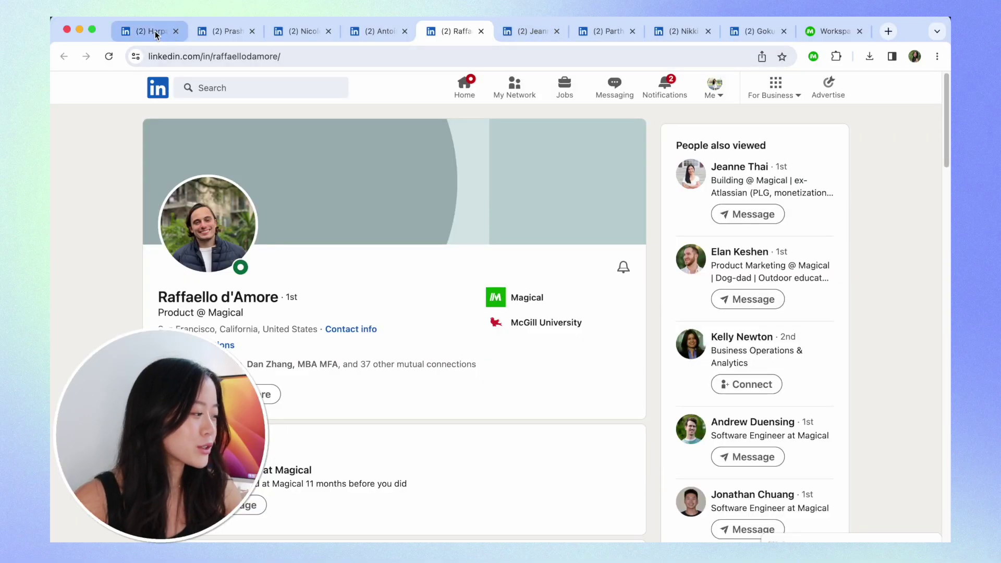
Return to the first profile and reshow Magical's captured details, including Followers.
left_click(156, 35)
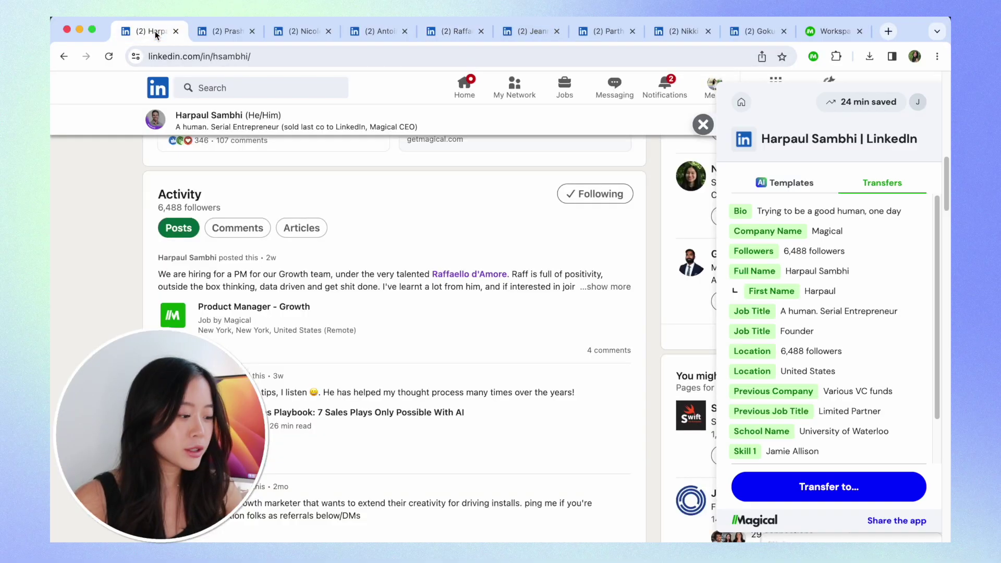
scroll(396, 261, "up", 10)
left_click(814, 56)
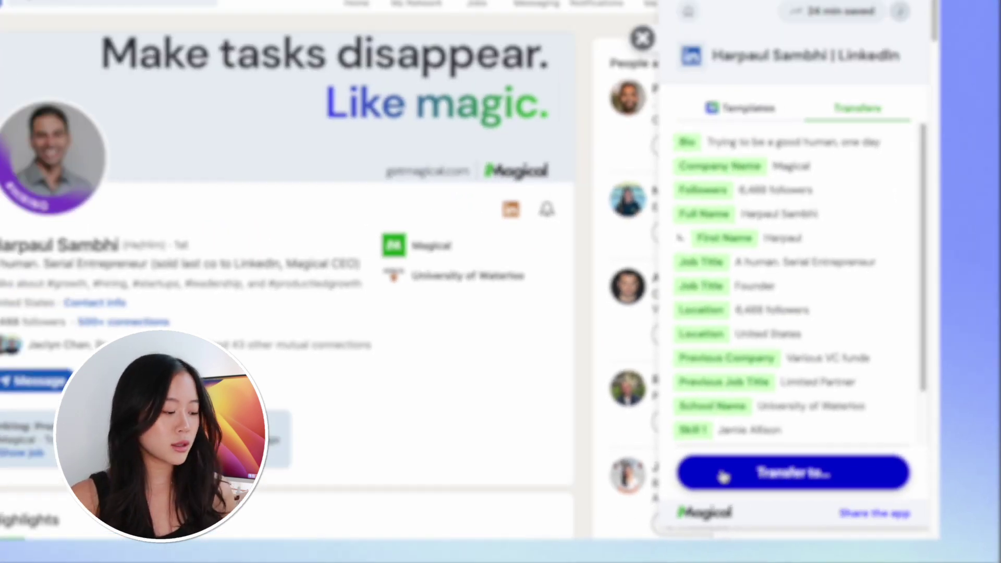
Transfer the details from all nine similar profile tabs to a new spreadsheet.
left_click(602, 442)
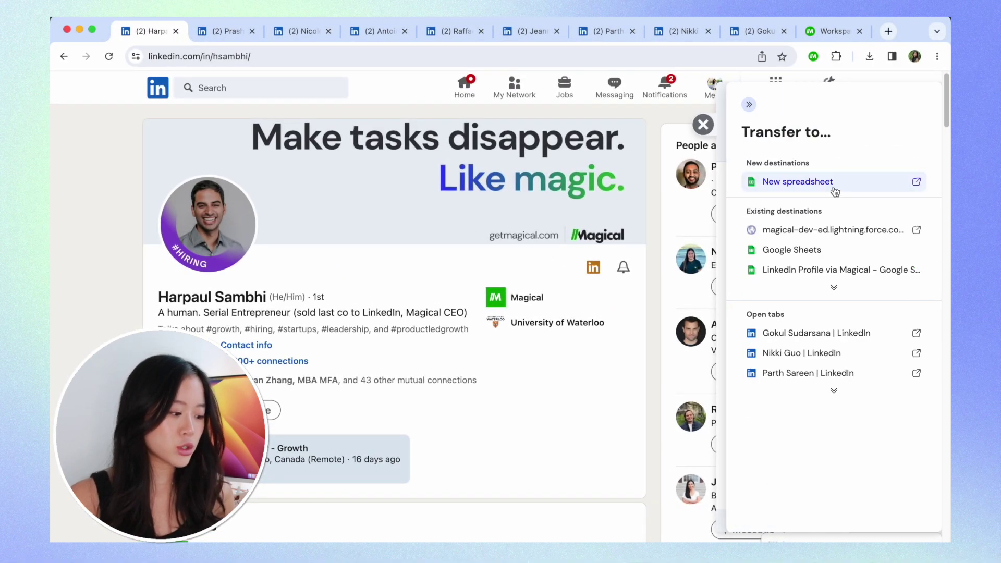
left_click(806, 184)
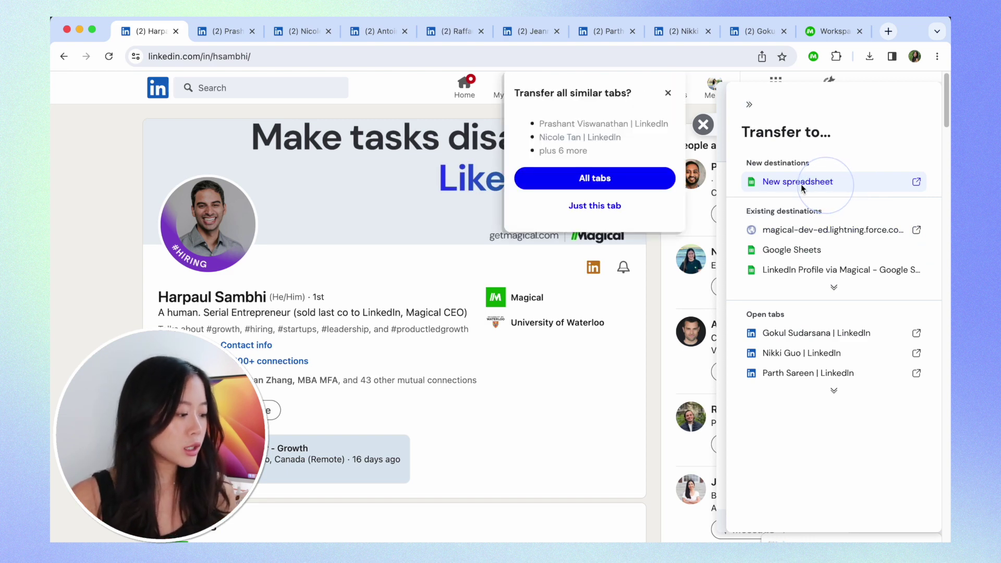
left_click(622, 178)
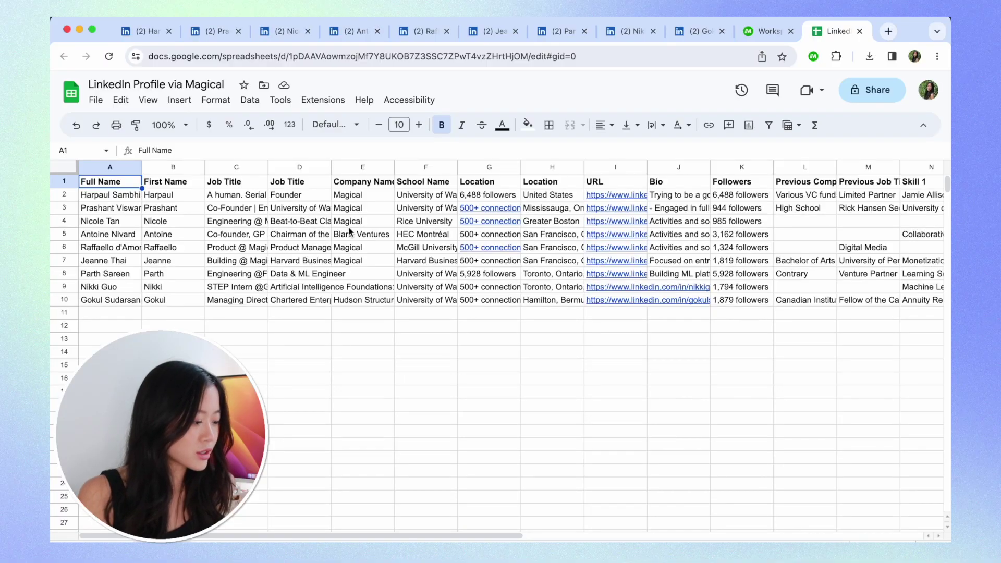
scroll(349, 228, "right", 5)
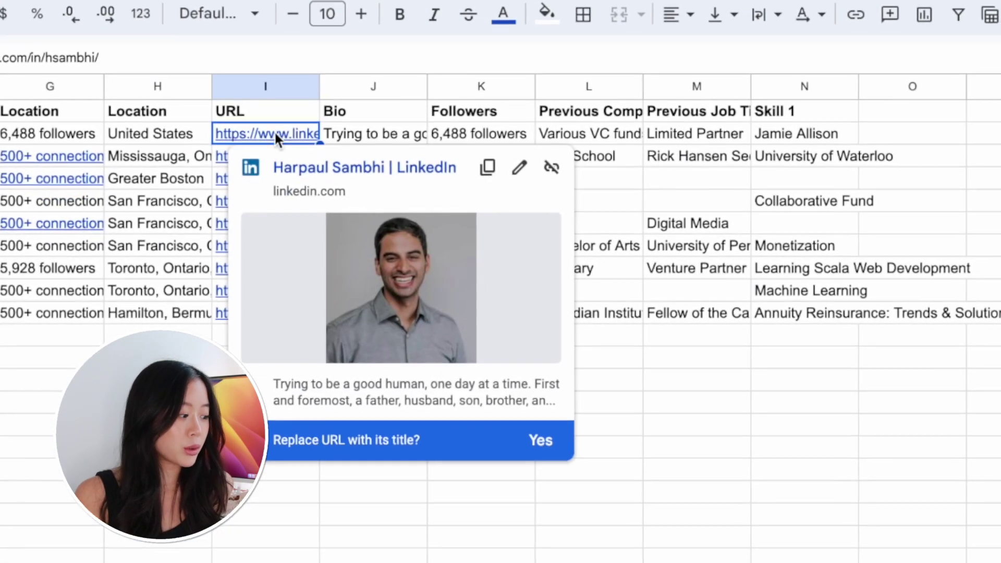
left_click(368, 183)
left_click(352, 132)
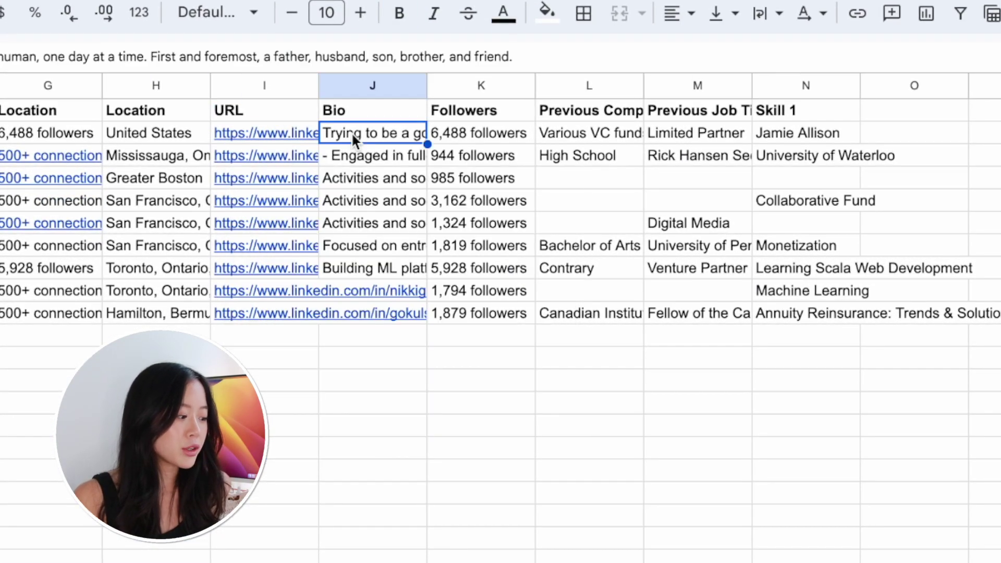
left_click(493, 155)
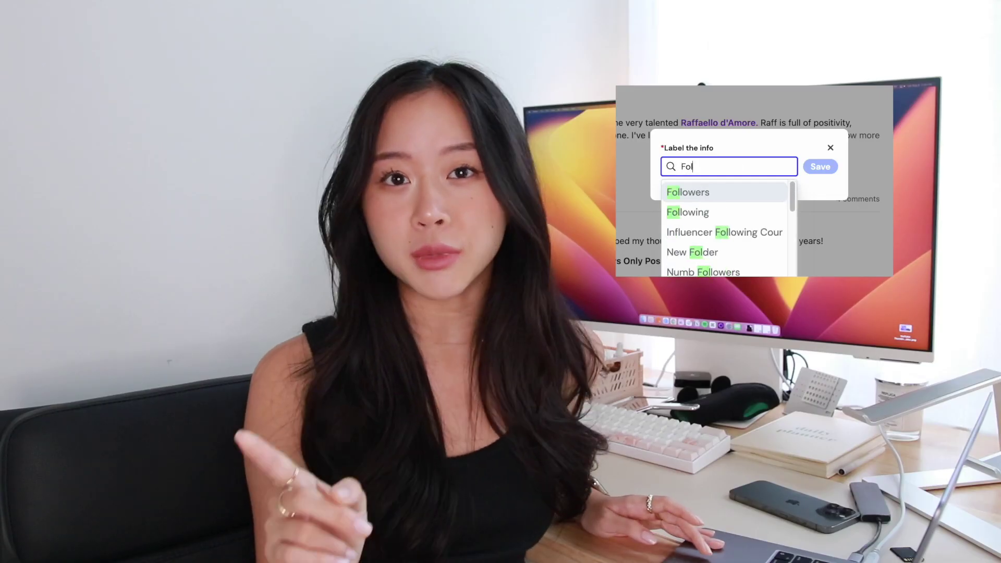
type("lowers")
left_click(688, 191)
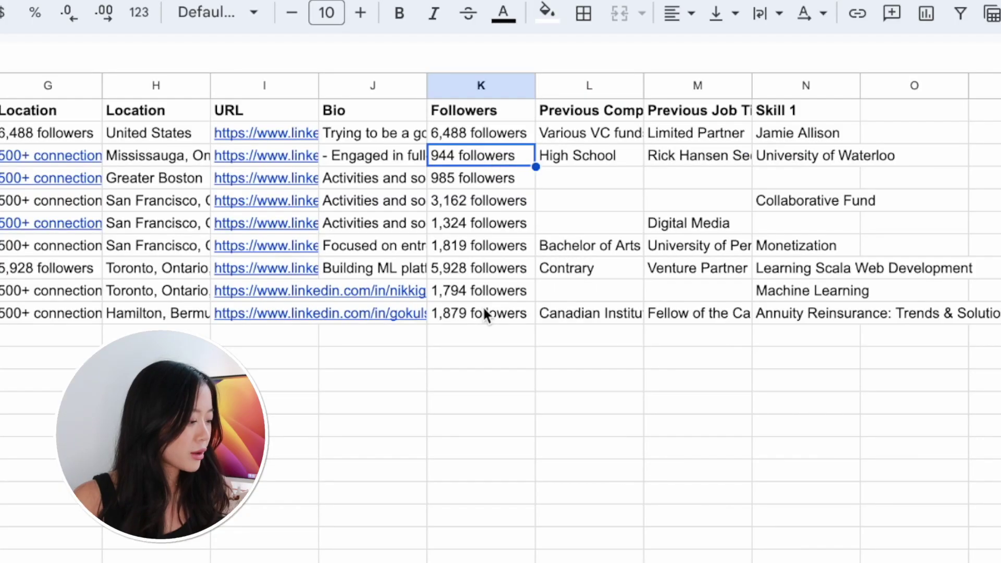
left_click(485, 315)
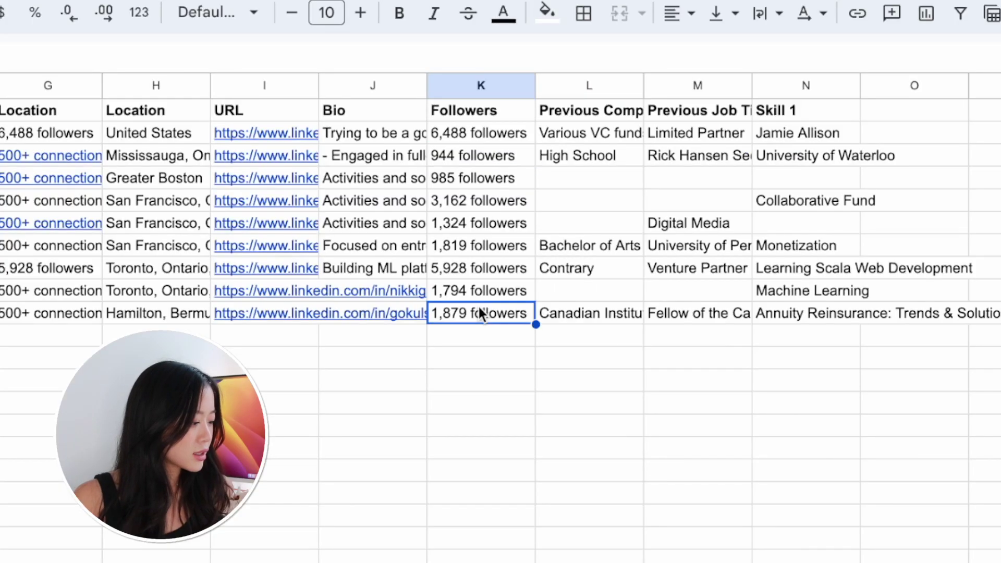
left_click(472, 267)
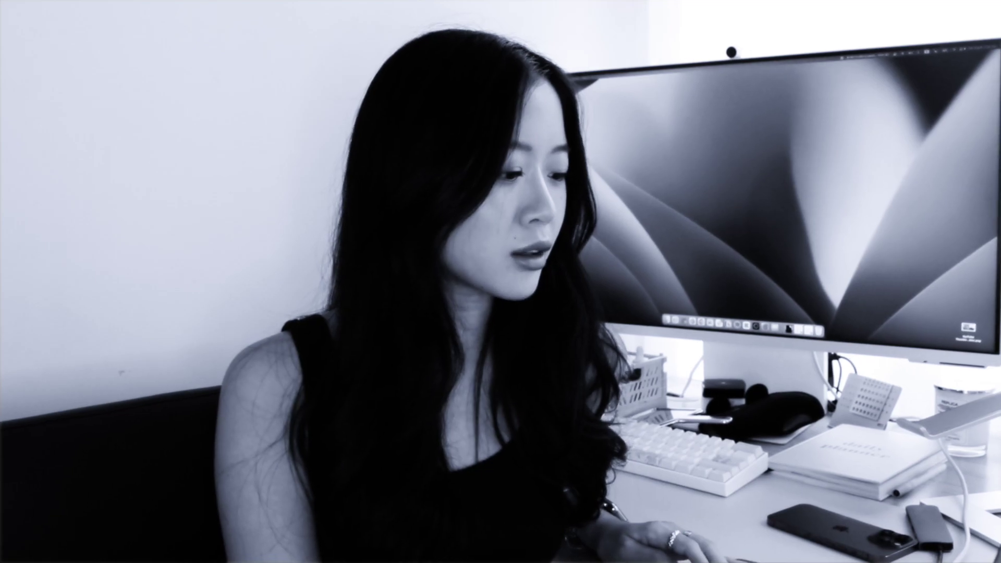